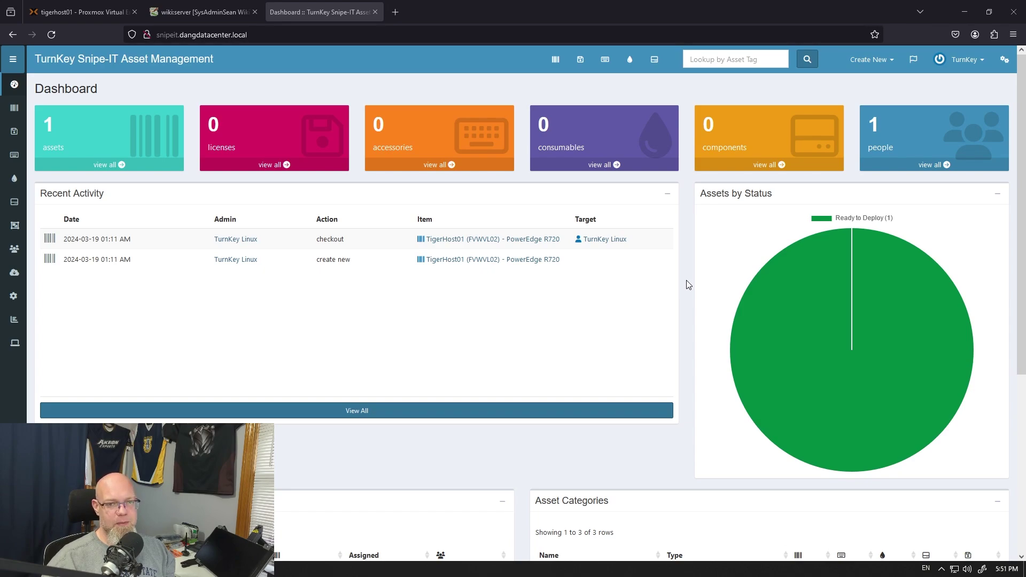
# Review the dashboard's recent activity, assets by status, asset locations and asset categories
pyautogui.scroll(-2, 687, 285)
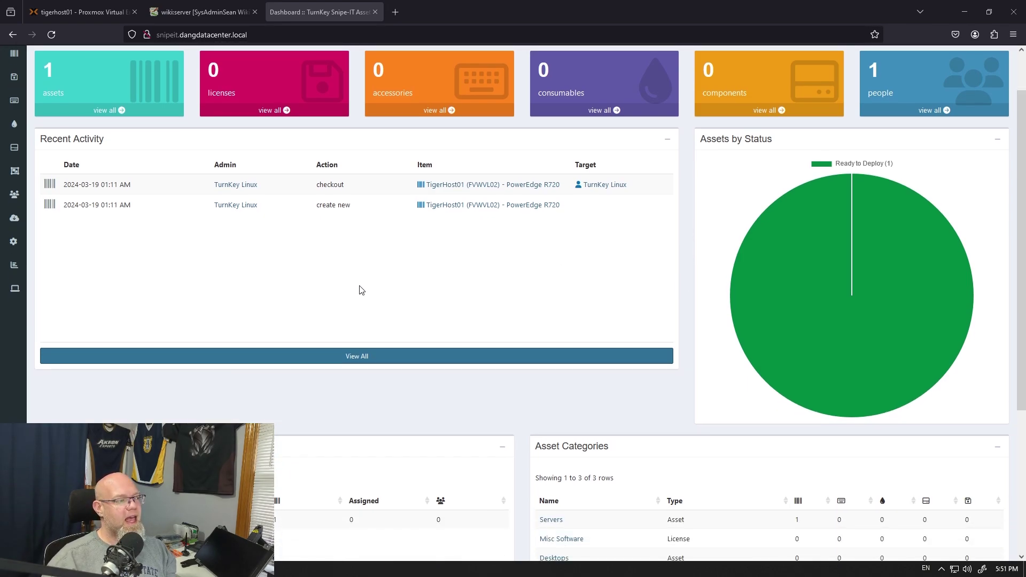
pyautogui.scroll(2, 359, 290)
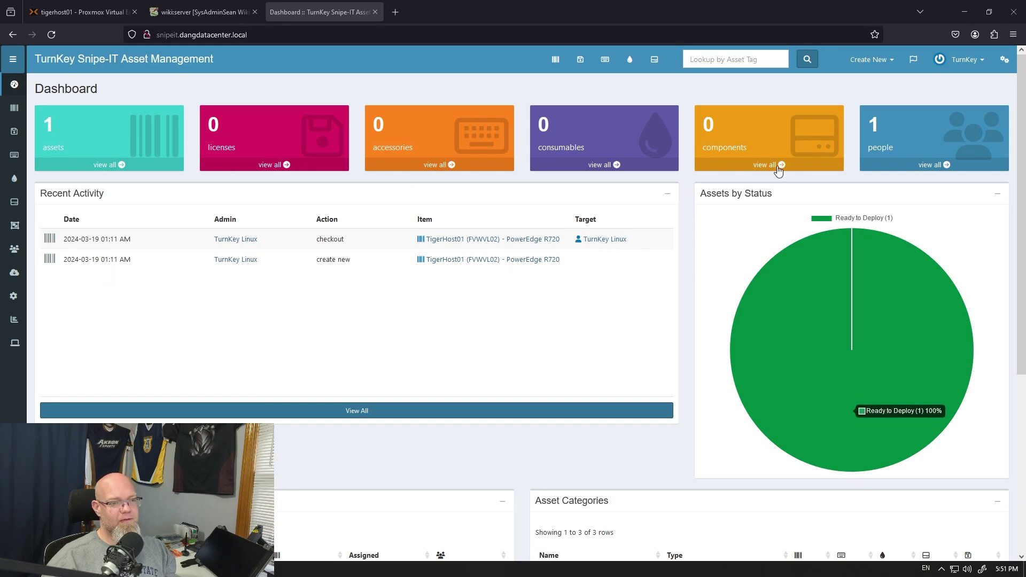
pyautogui.scroll(-4, 693, 220)
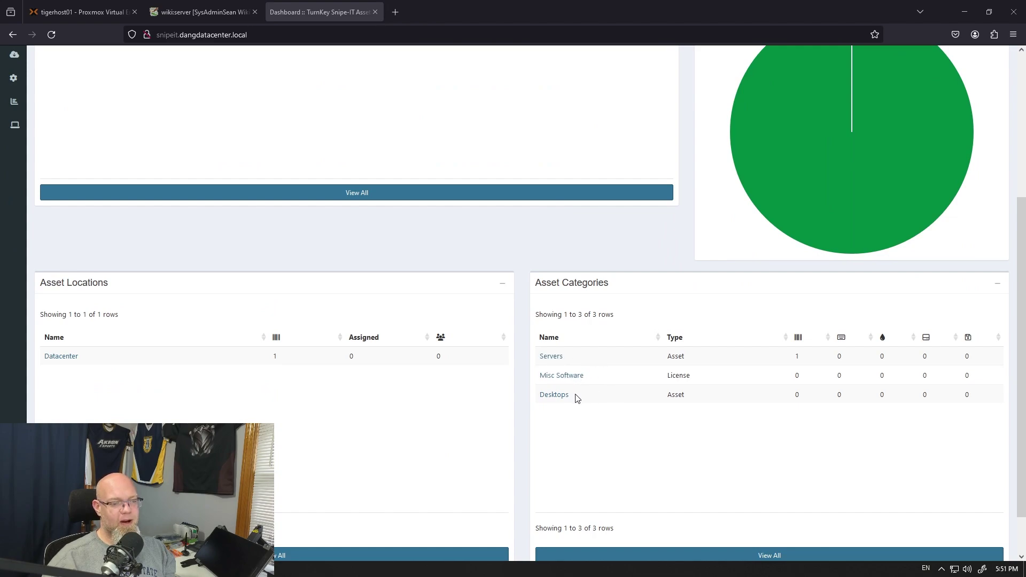
pyautogui.scroll(2, 136, 392)
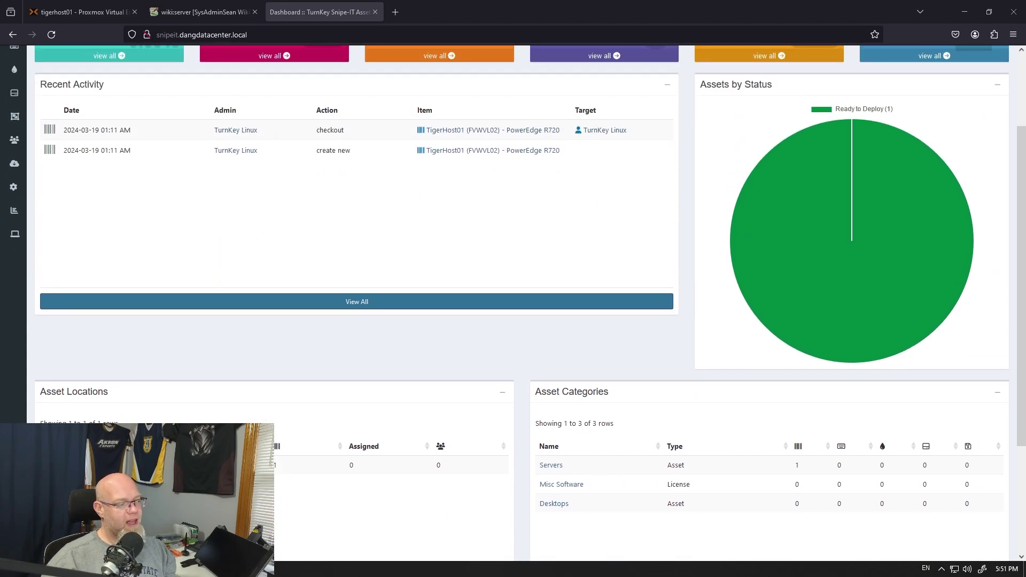
pyautogui.scroll(-3, 92, 350)
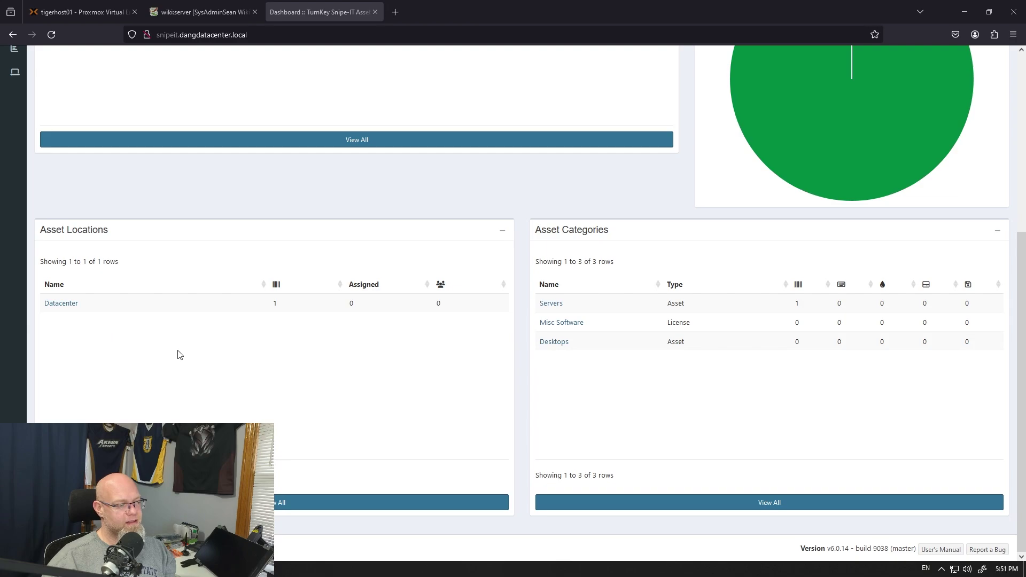
pyautogui.scroll(5, 179, 355)
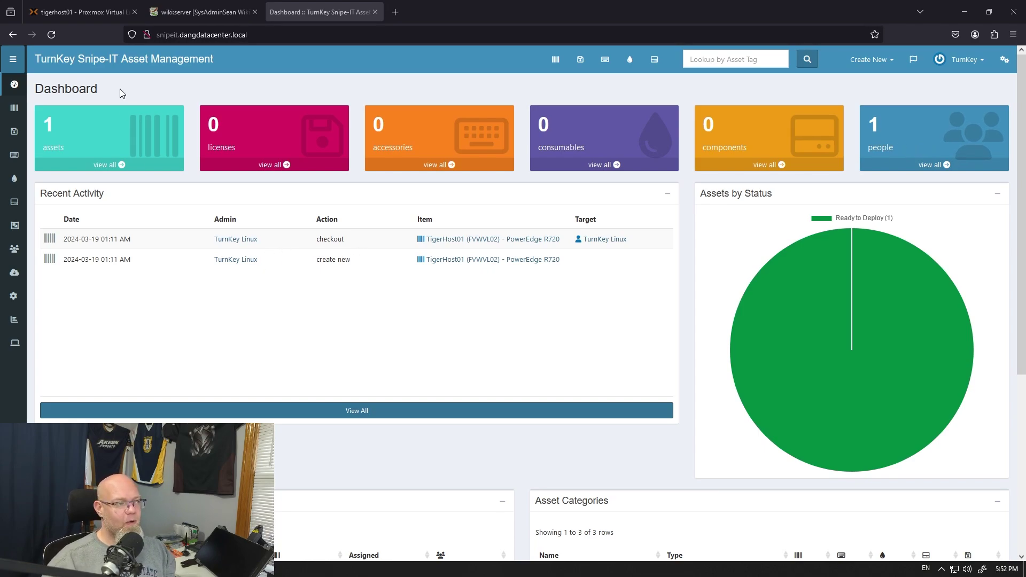
# View the Quick Scan Checkin form and the other available asset functions
pyautogui.moveTo(14, 109)
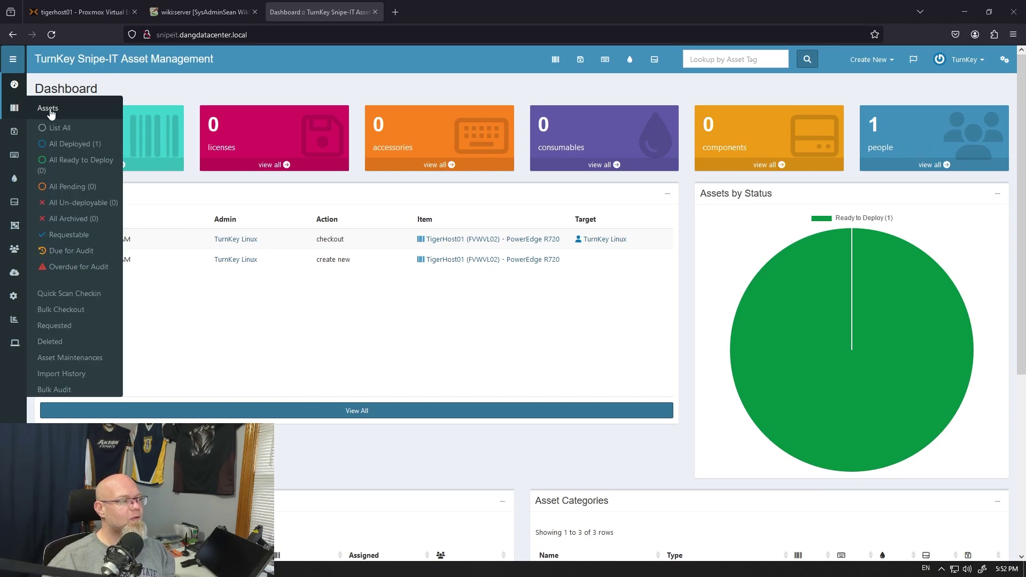
pyautogui.click(78, 294)
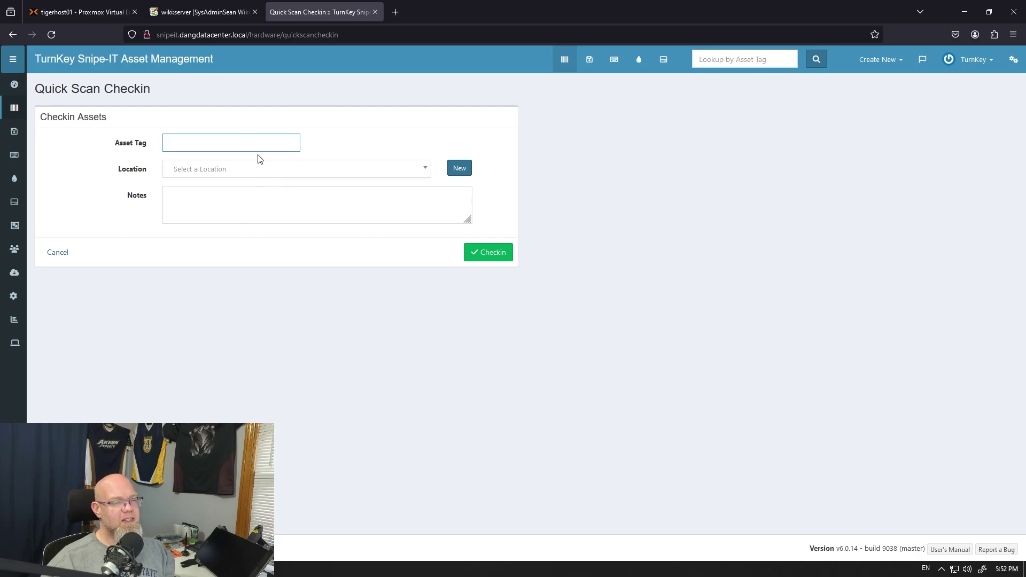
pyautogui.moveTo(14, 107)
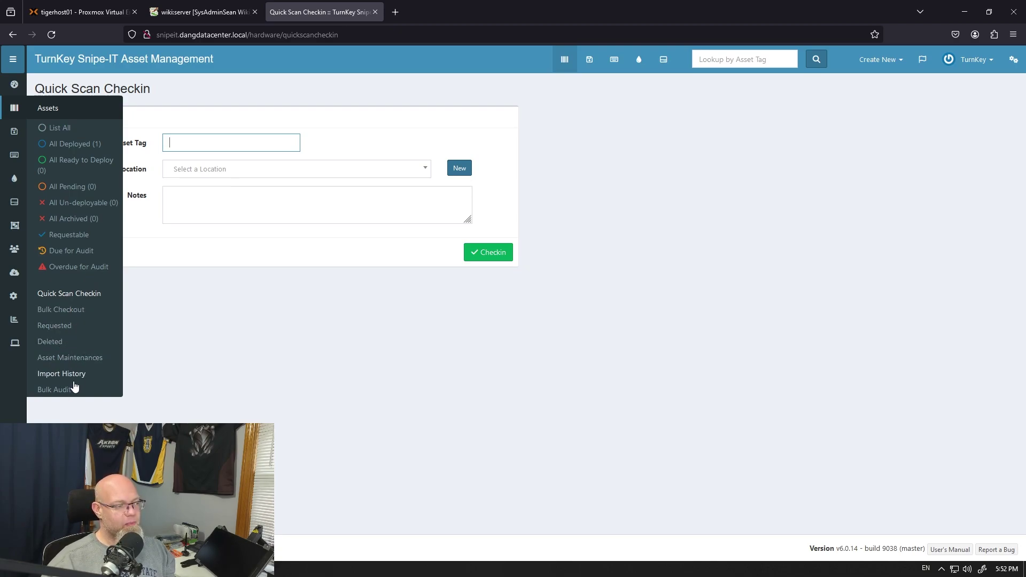
# View the software licenses list and the accessories list
pyautogui.click(16, 132)
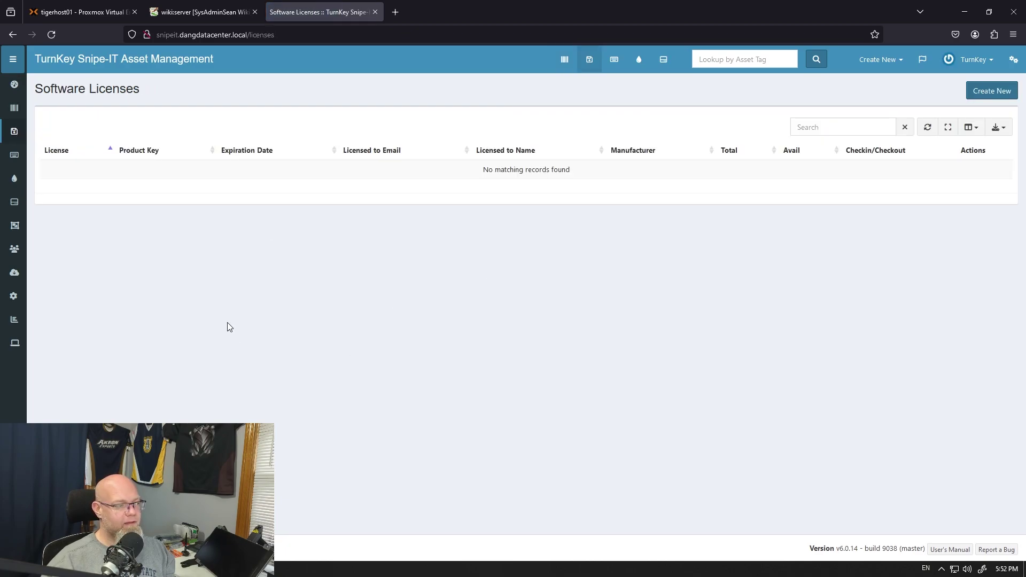
pyautogui.click(14, 156)
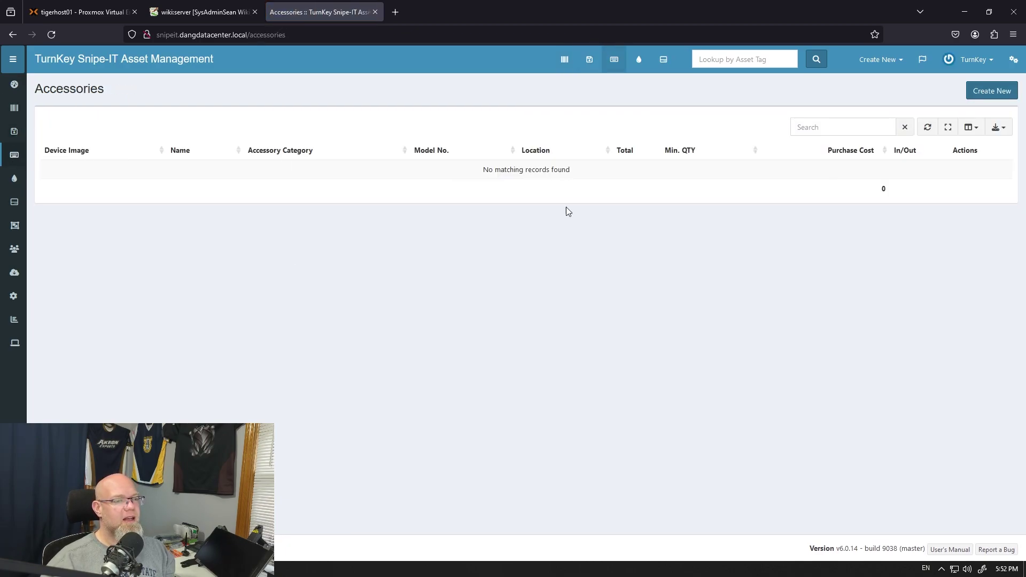
# Open a blank Create Accessory form, look over its fields, and cancel it without saving
pyautogui.click(993, 91)
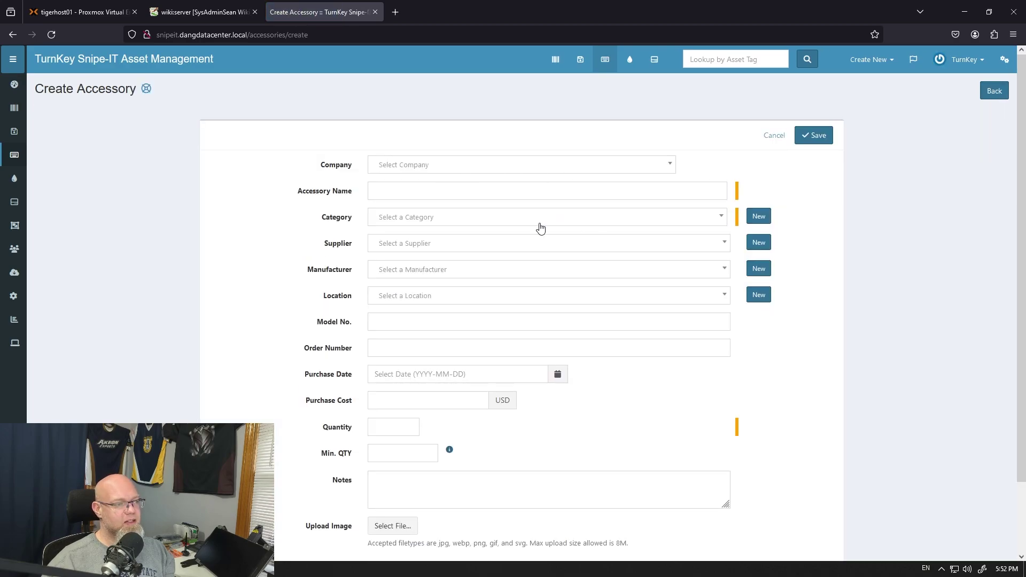
pyautogui.click(497, 219)
pyautogui.click(497, 220)
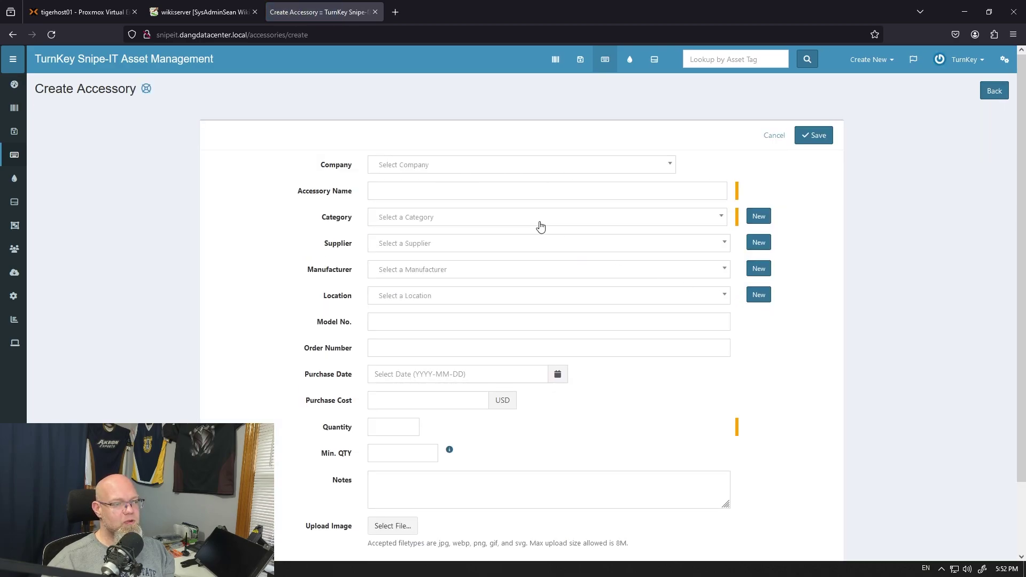
pyautogui.click(488, 243)
pyautogui.scroll(-2, 570, 248)
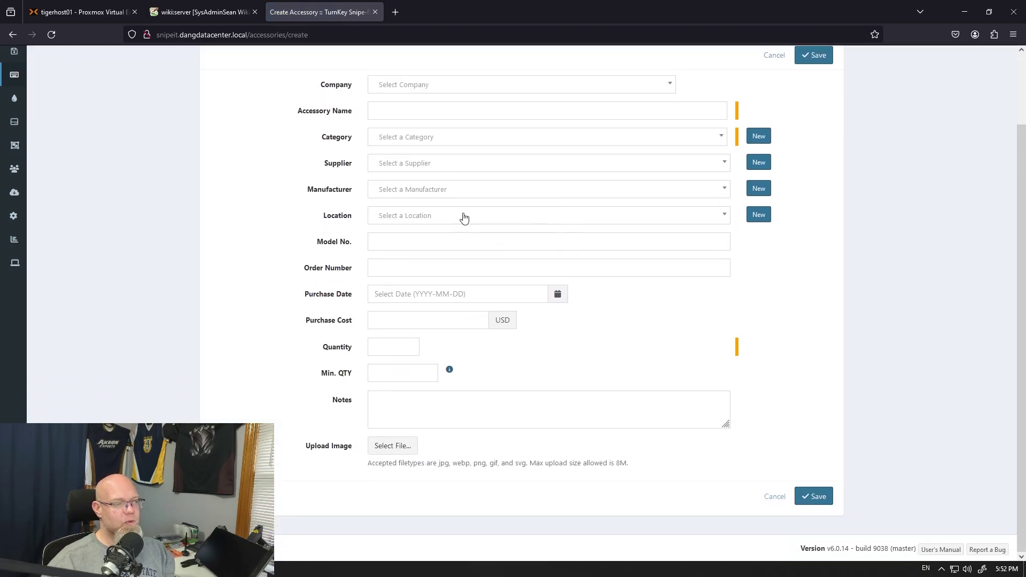
pyautogui.scroll(3, 920, 241)
pyautogui.click(774, 136)
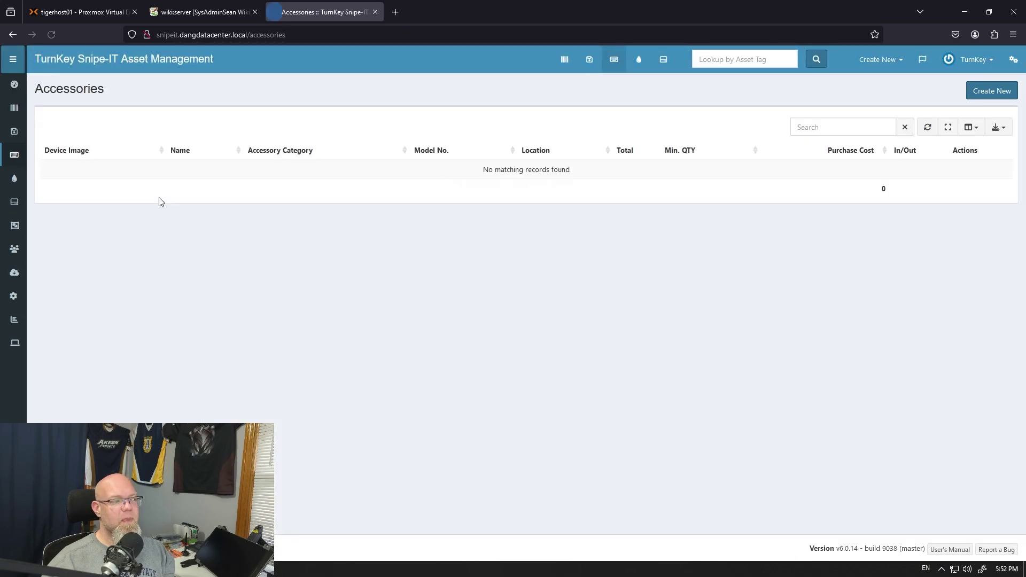
# View the predefined kits list and the current users list
pyautogui.click(16, 235)
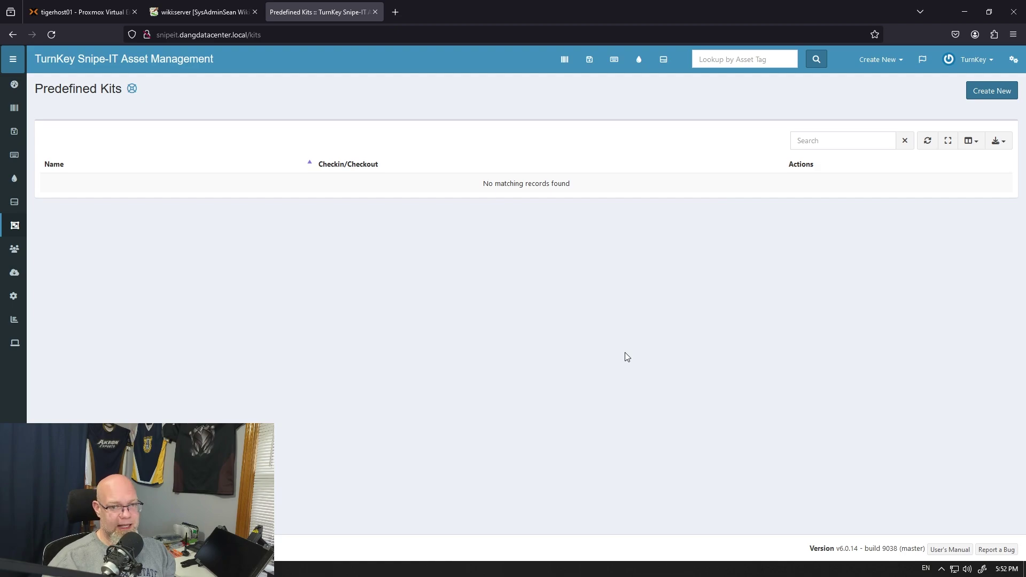
pyautogui.click(12, 259)
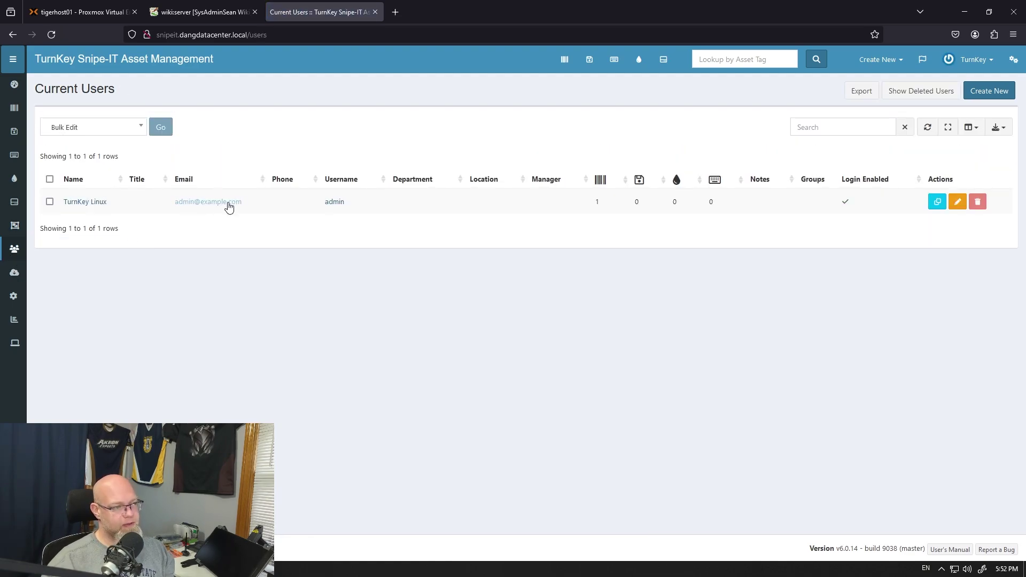
# View the CSV import page and open the custom fields settings
pyautogui.click(14, 272)
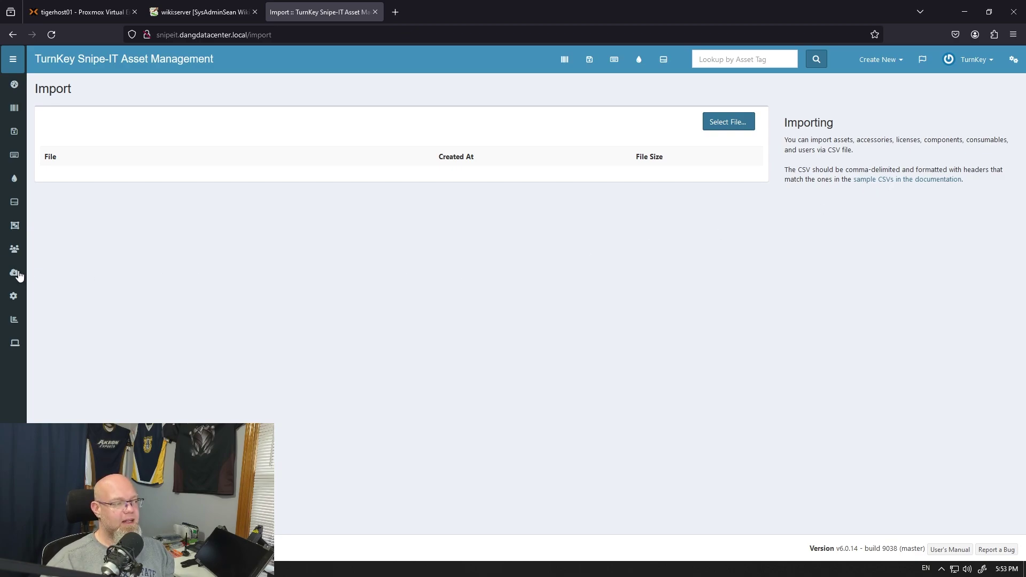
pyautogui.moveTo(14, 296)
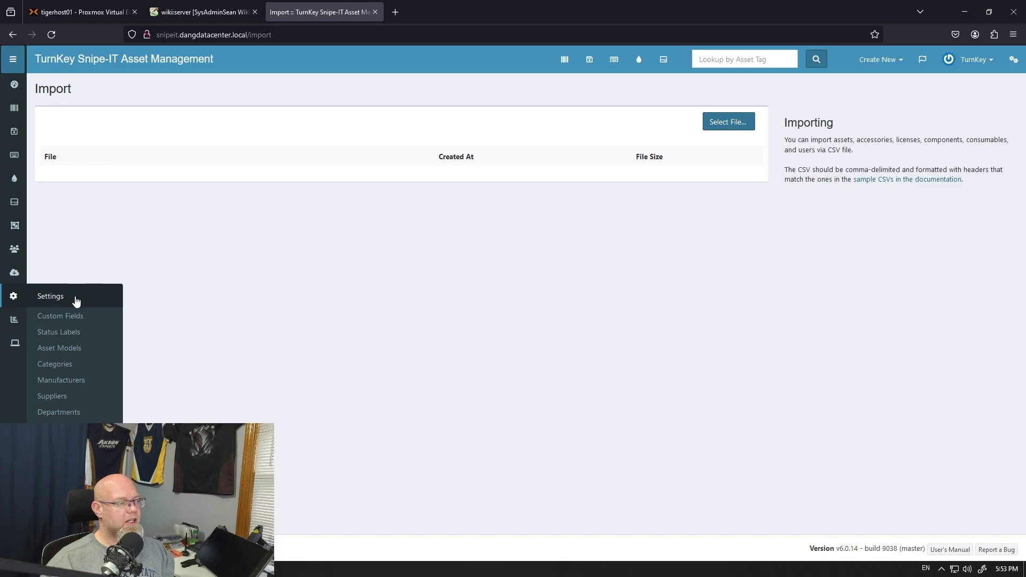
pyautogui.click(70, 317)
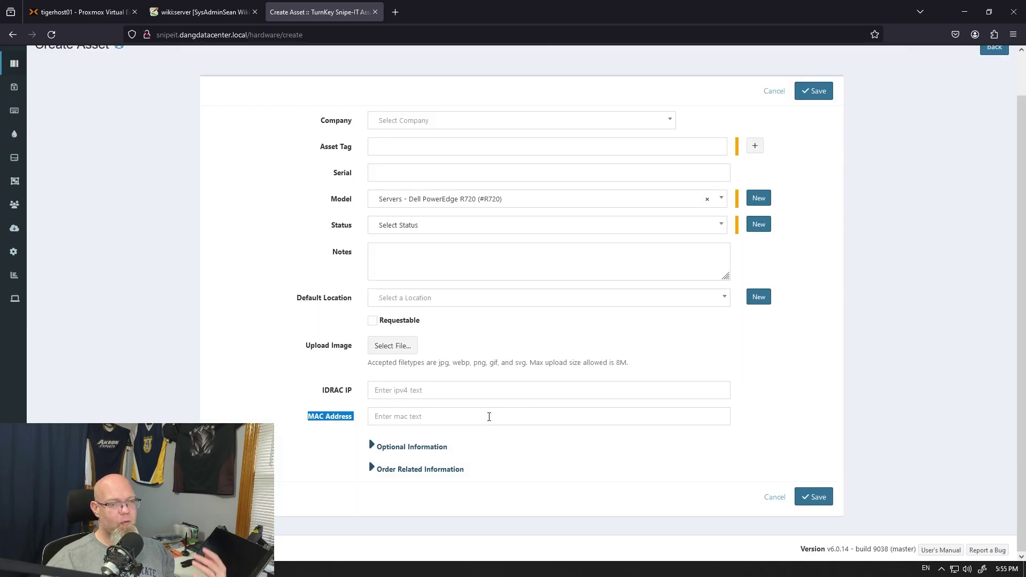
# Examine the Create Asset form for the Dell PowerEdge R720 model, including the custom IDRAC IP and MAC Address fields
pyautogui.scroll(1, 379, 285)
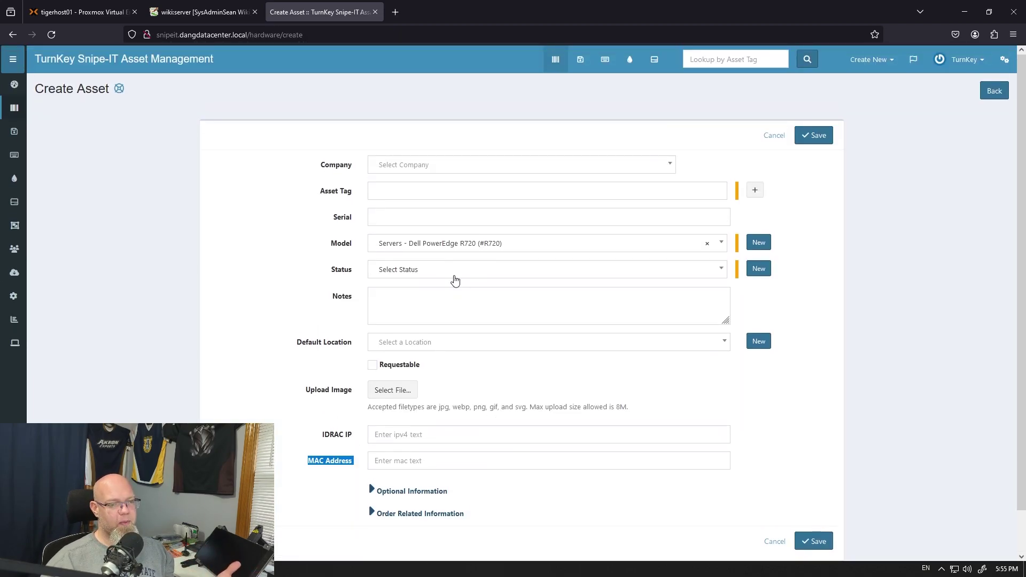
pyautogui.scroll(-1, 524, 337)
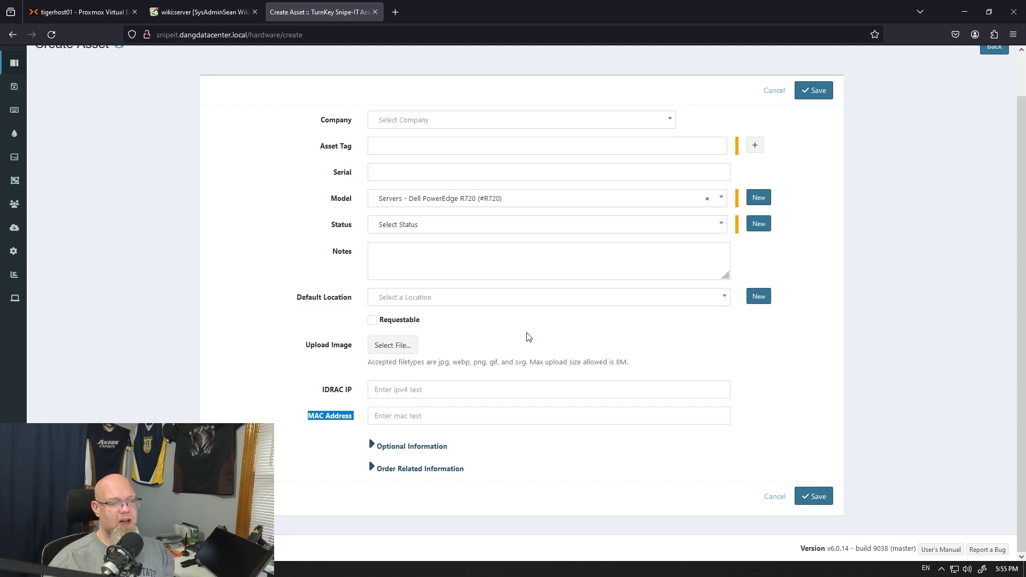
pyautogui.scroll(1, 373, 391)
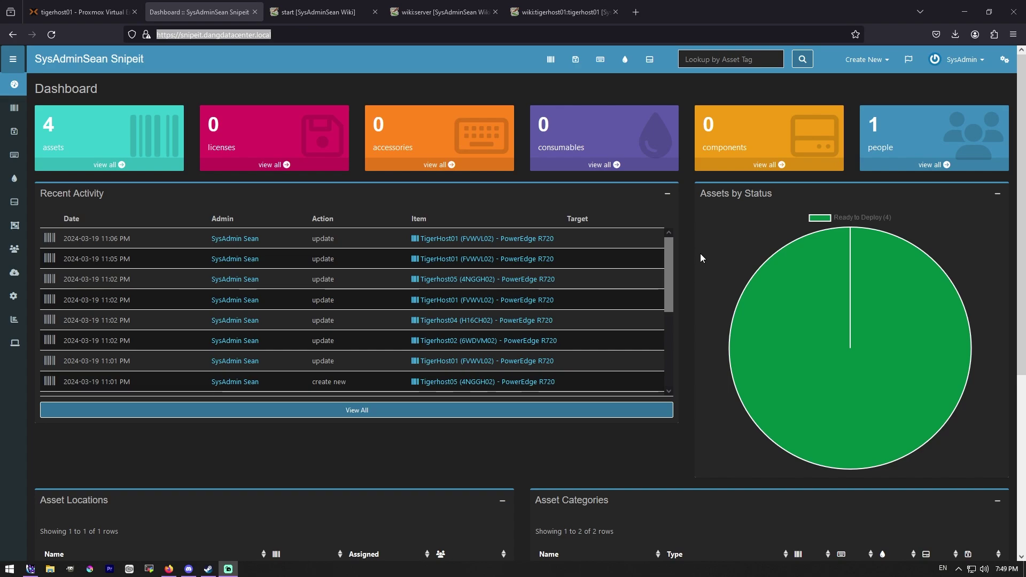
# Look over the SysAdminSean Snipeit dashboard and its asset summaries
pyautogui.scroll(-3, 686, 284)
pyautogui.scroll(3, 687, 284)
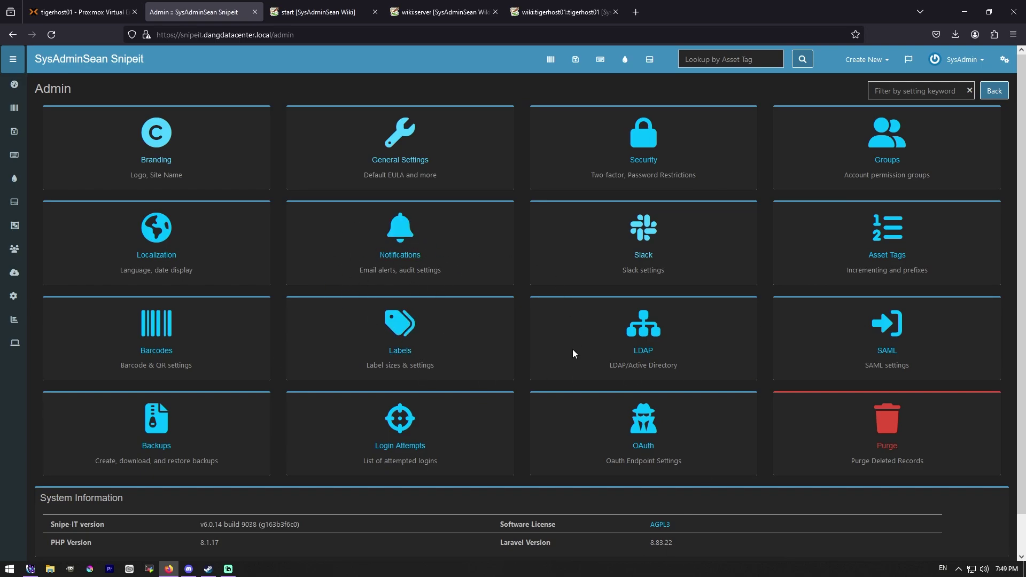
# List all assets and open the TigerHost01 asset record
pyautogui.moveTo(14, 108)
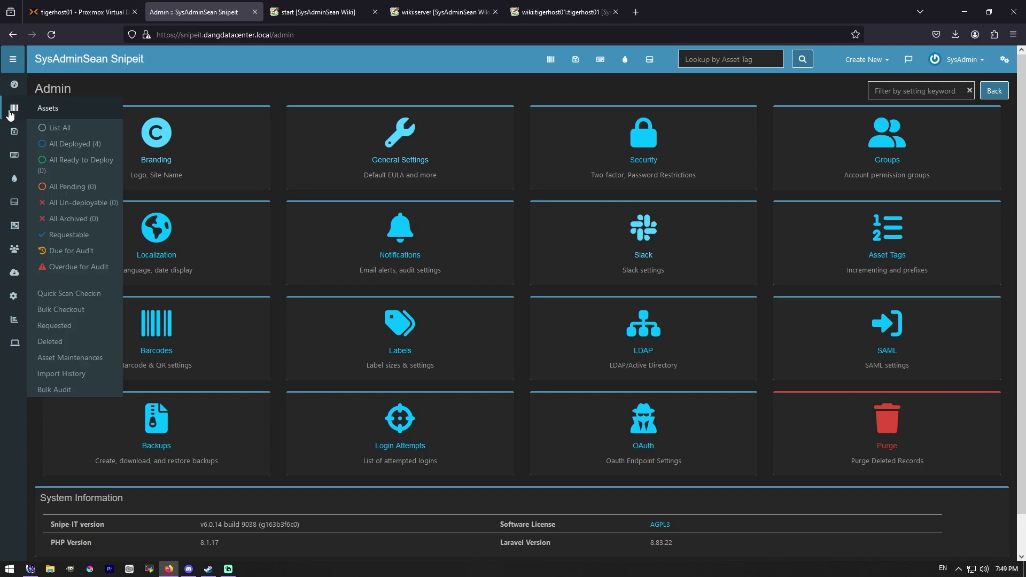
pyautogui.click(68, 129)
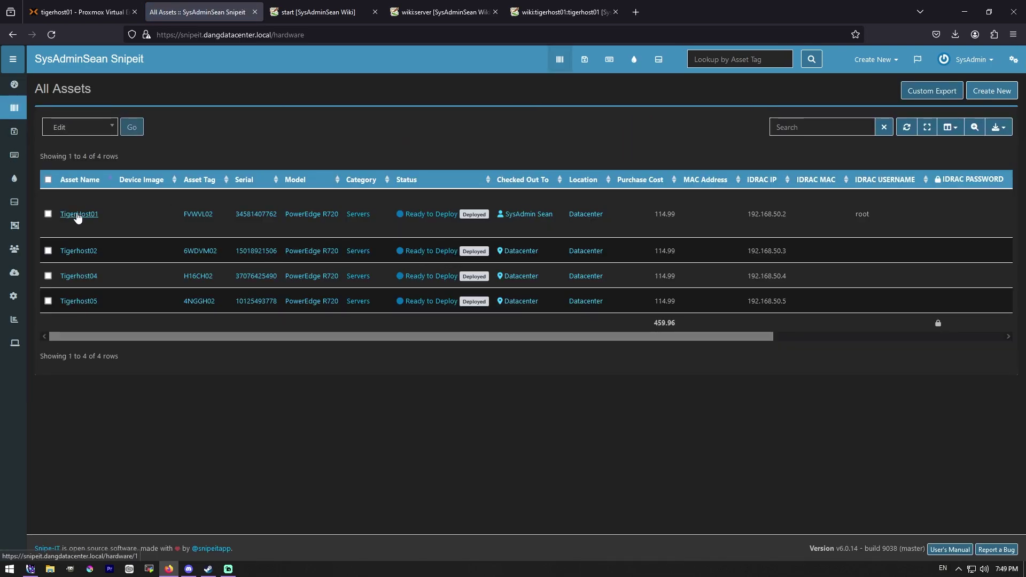
pyautogui.click(75, 215)
# Examine TigerHost01's asset details, including the IDRAC fields, the encrypted password field's note and the wiki link
pyautogui.scroll(-1, 333, 162)
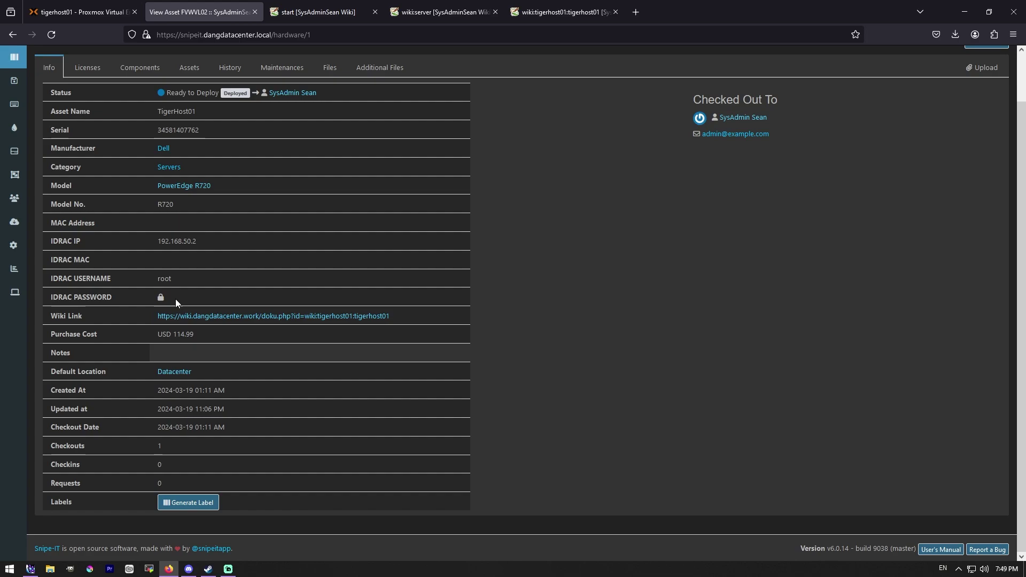
pyautogui.moveTo(161, 298)
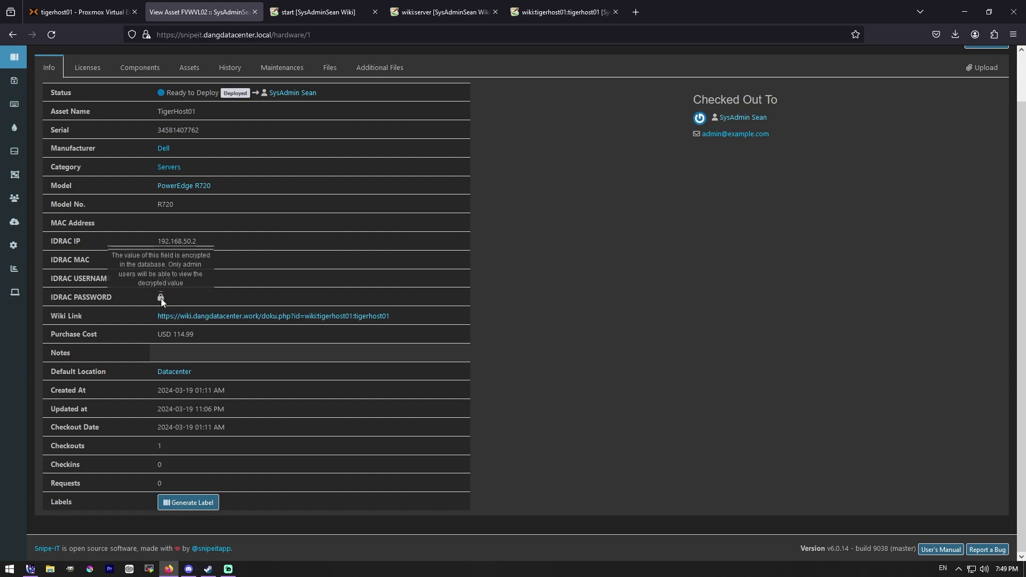
pyautogui.scroll(2, 188, 298)
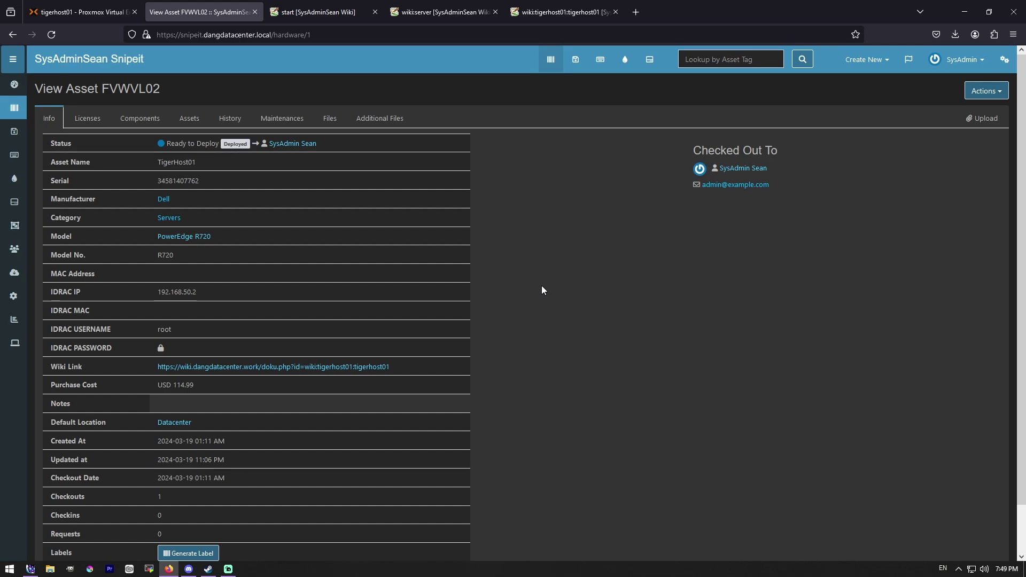
pyautogui.scroll(-1, 542, 291)
pyautogui.scroll(1, 542, 290)
pyautogui.scroll(-1, 503, 277)
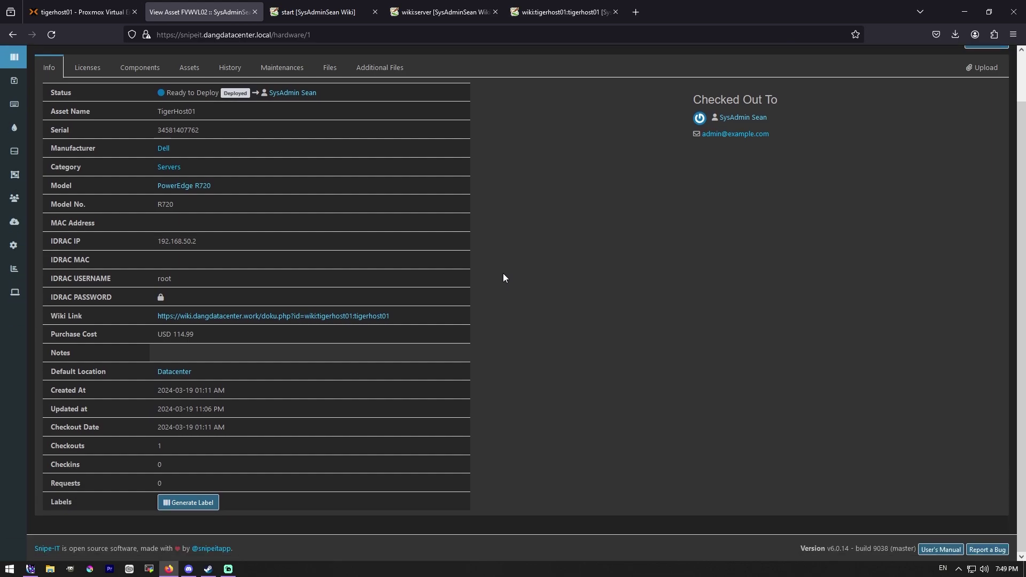
# Follow TigerHost01's wiki link to its wiki page, and return to the asset record
pyautogui.click(258, 316)
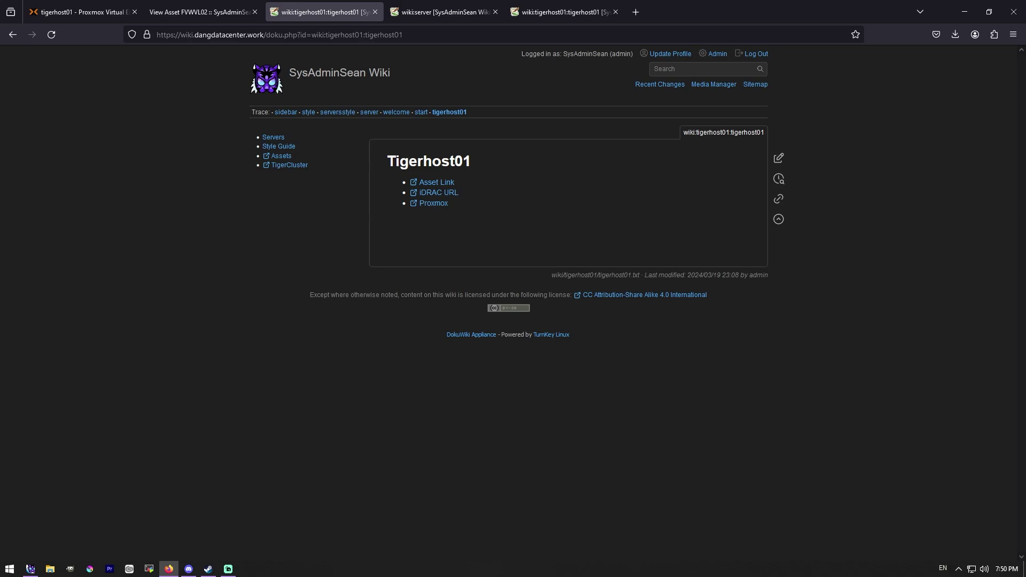
pyautogui.click(241, 11)
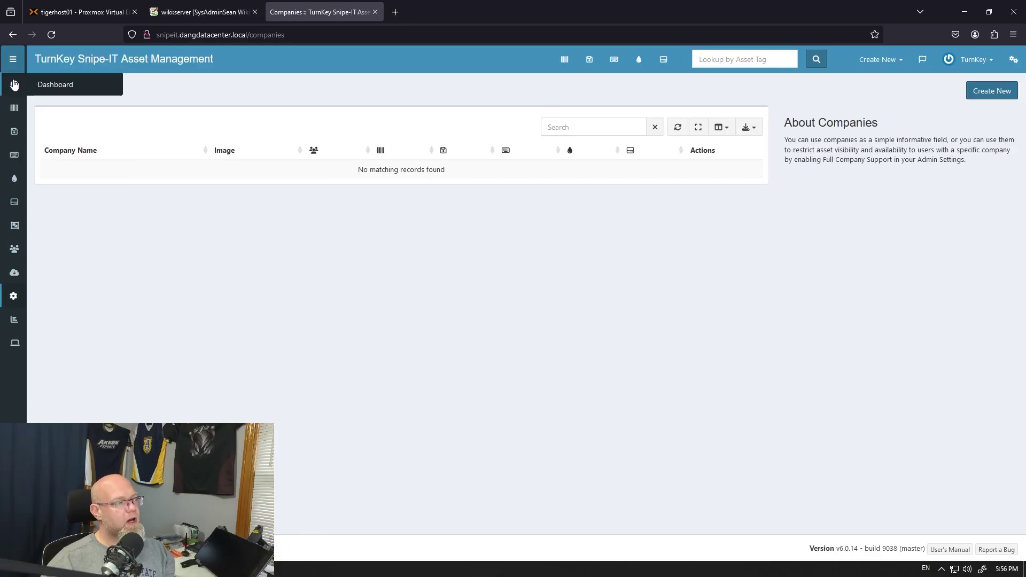
# Return to the main dashboard of the TurnKey Snipe-IT site
pyautogui.click(14, 84)
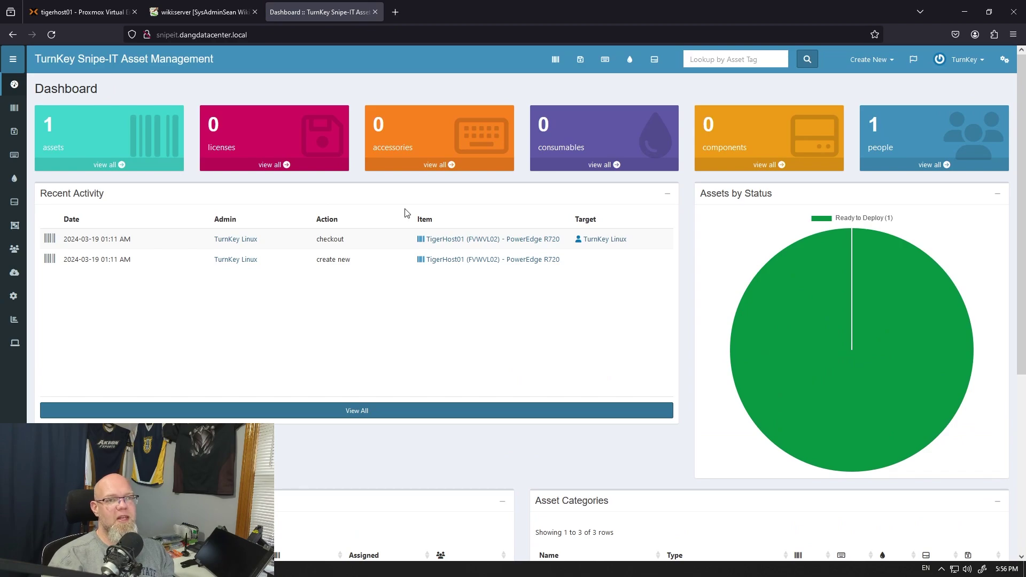